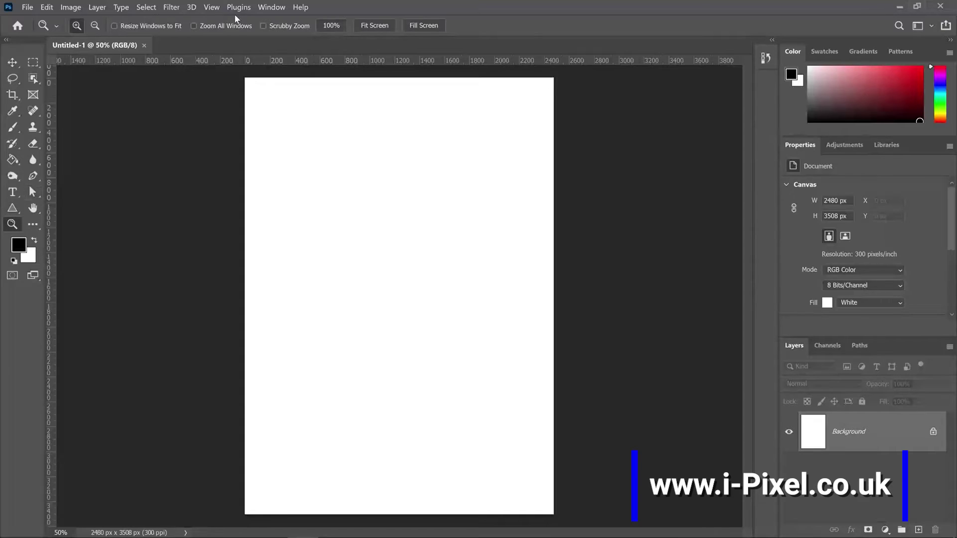
Apply a 3-column, 4-row guide layout with 59.055 px gutters and 118.11 px margins.
left_click(211, 7)
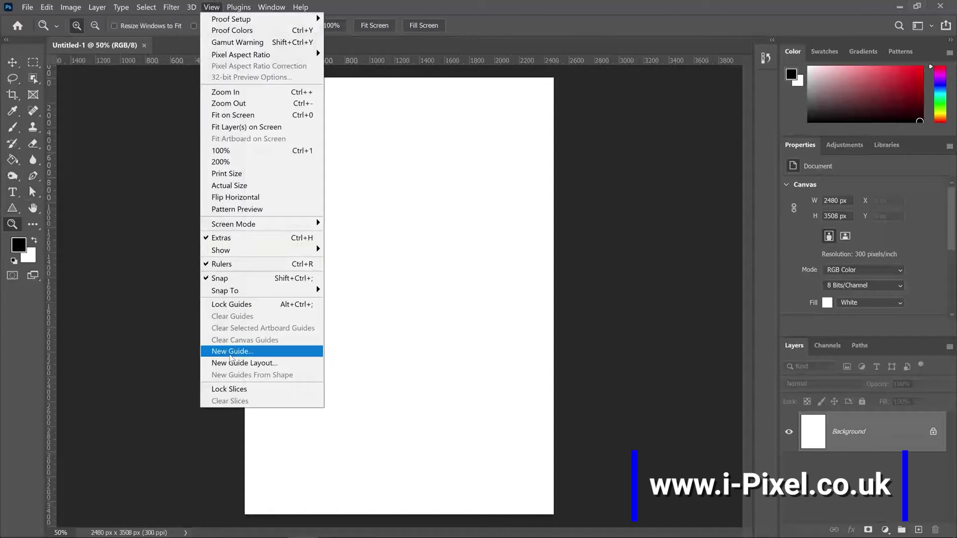
left_click(245, 363)
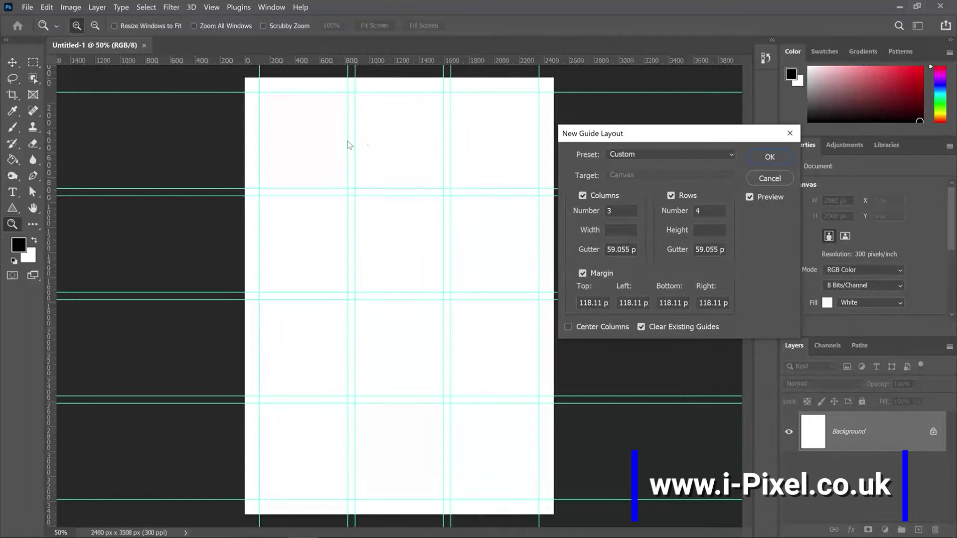
left_click(757, 157)
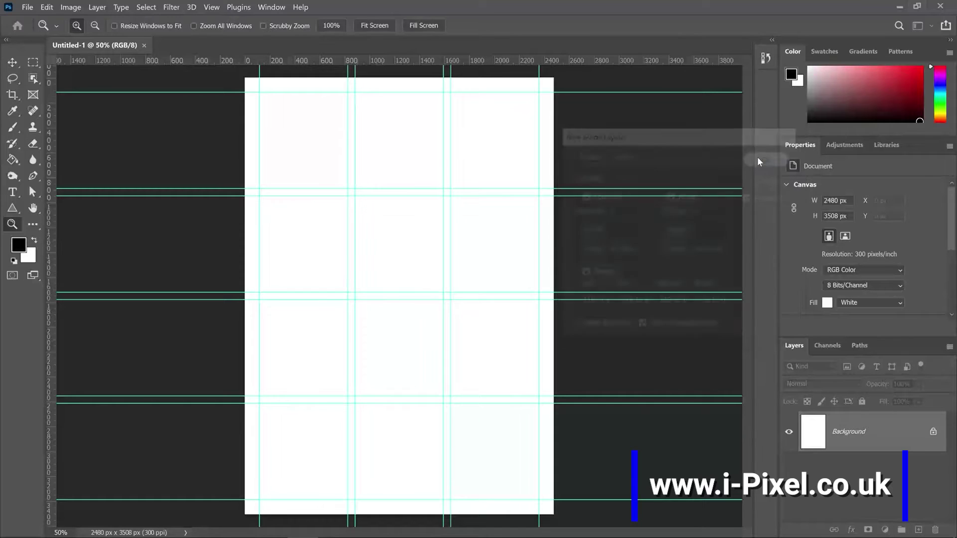
left_click(13, 207)
Draw blue rectangles in the top-left cell and the left column's third-row cell.
left_click(59, 208)
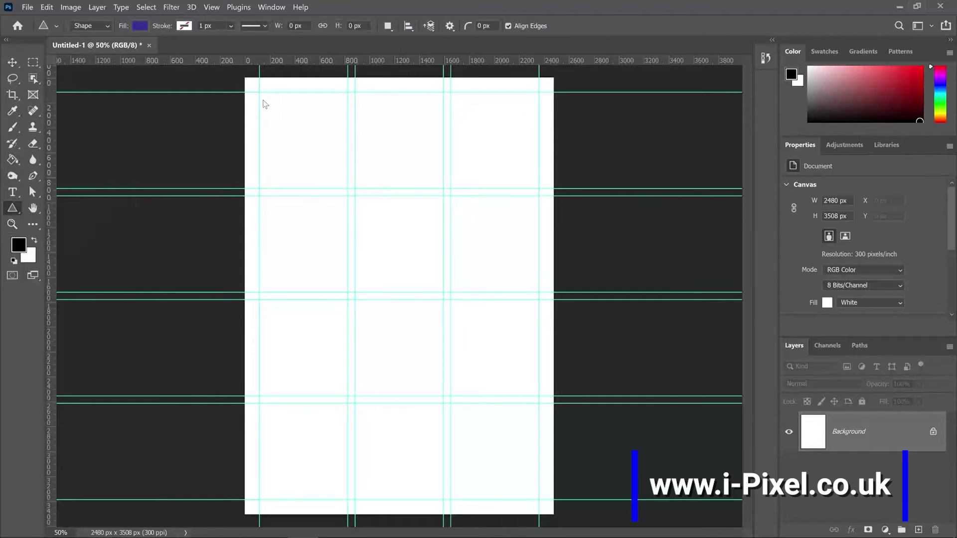
left_click_drag(259, 92, 445, 294)
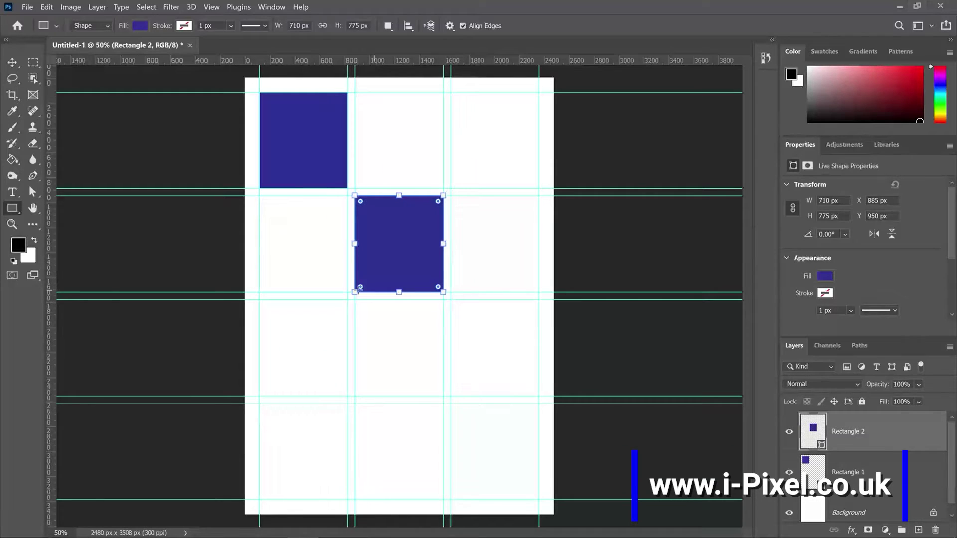
left_click(13, 63)
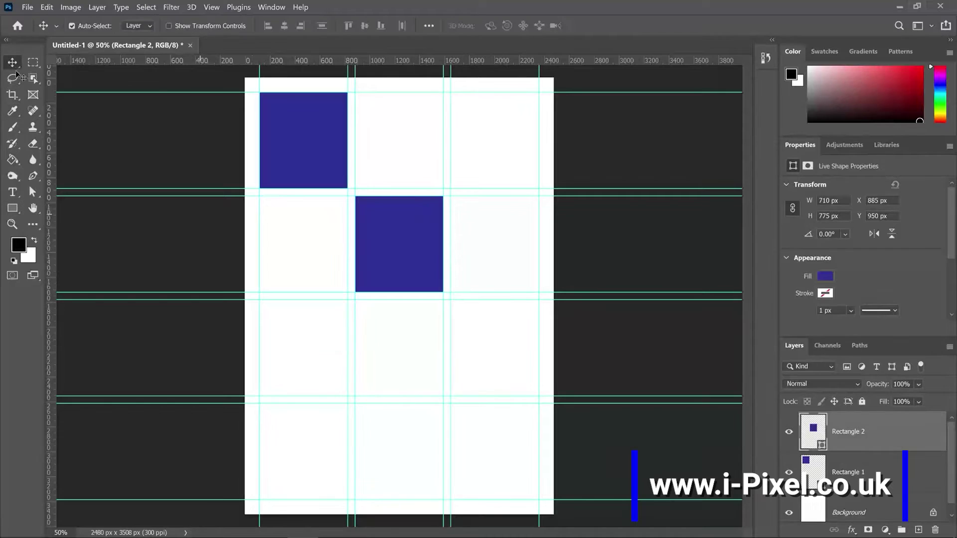
left_click(261, 226)
key("u")
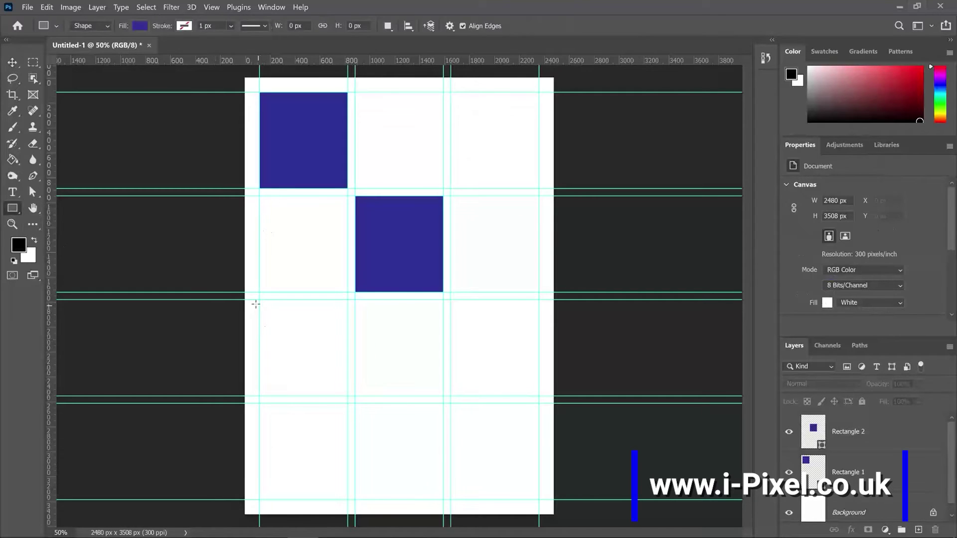
left_click_drag(259, 302, 346, 396)
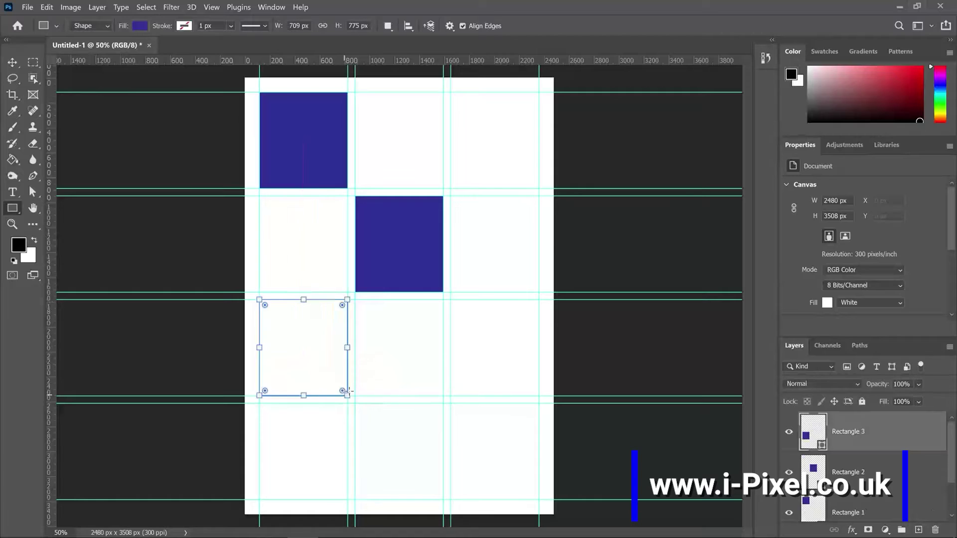
left_click(391, 374)
left_click(513, 205)
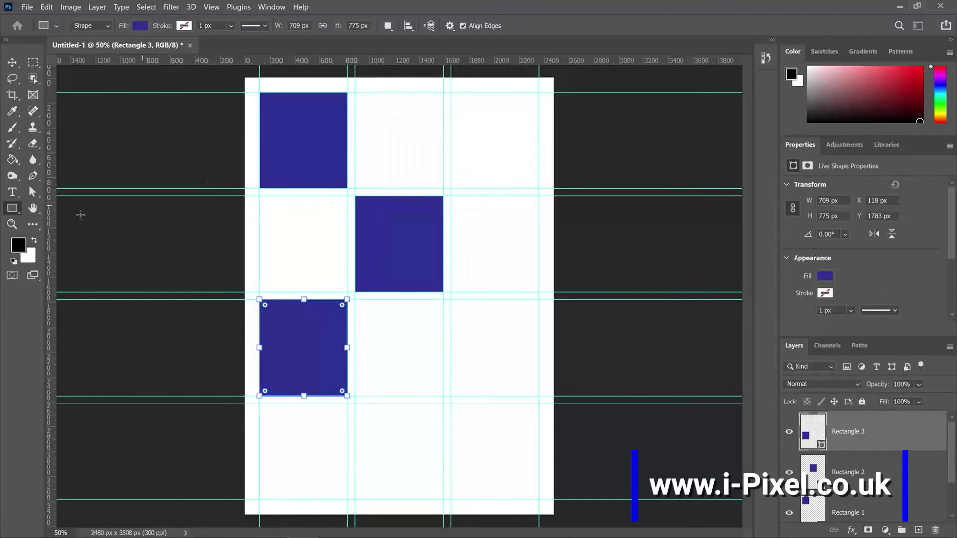
Add rectangles in middle-column bottom and third rows and left-column second row, then clear guides.
right_click(13, 208)
left_click(53, 209)
key("Escape")
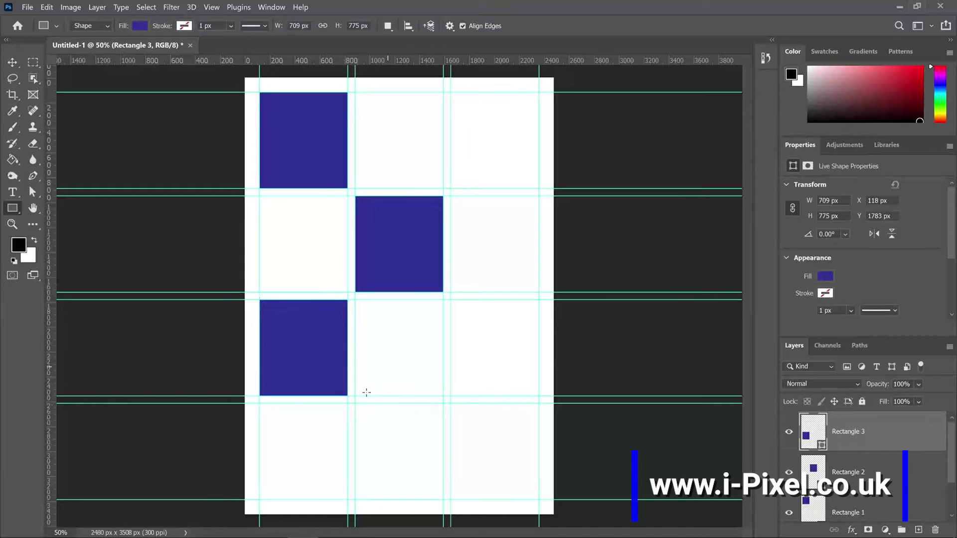
left_click_drag(358, 402, 442, 499)
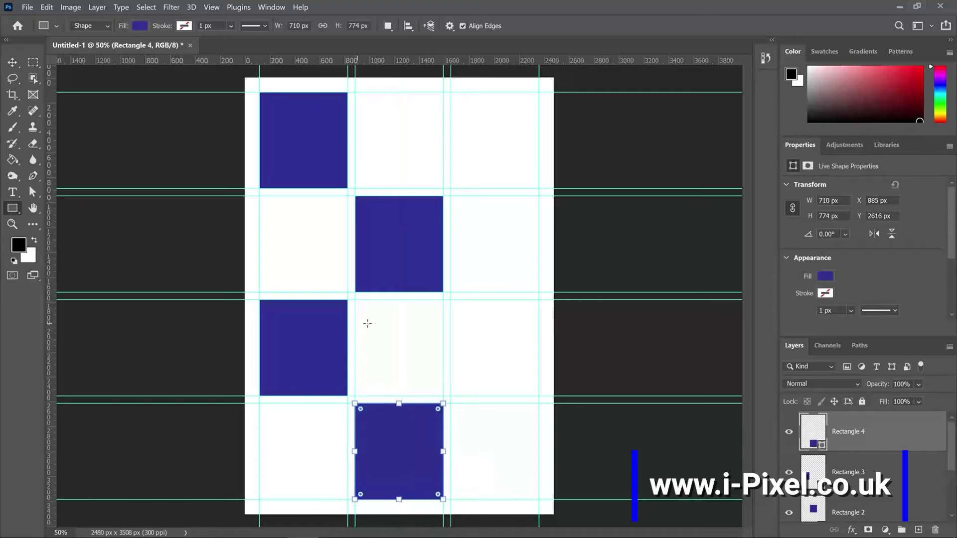
key("Escape")
left_click_drag(357, 300, 441, 393)
key("Escape")
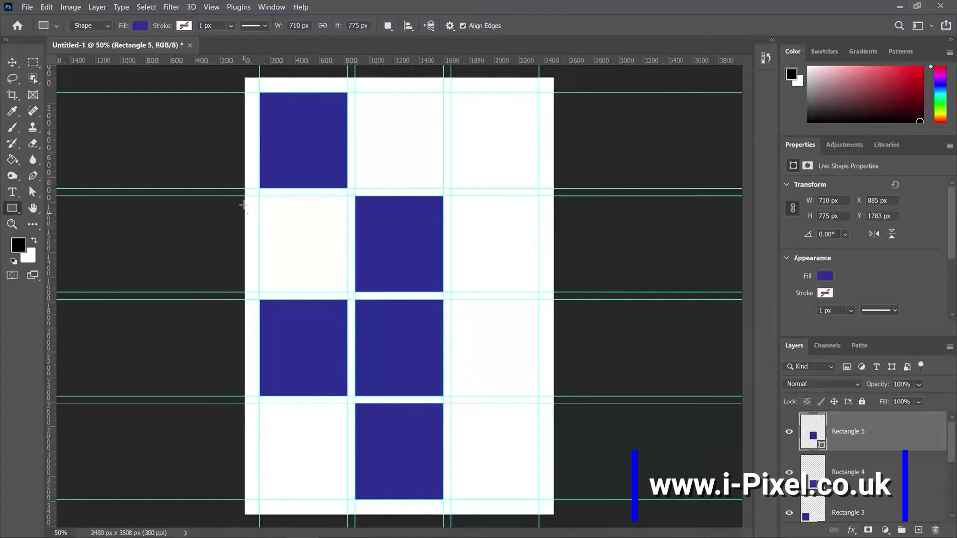
left_click_drag(259, 196, 347, 292)
key("Escape")
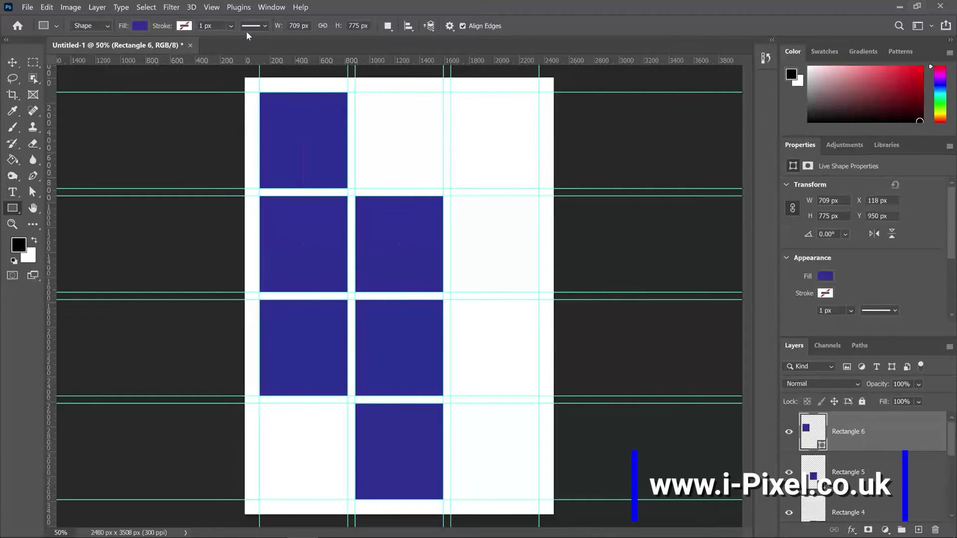
left_click(210, 8)
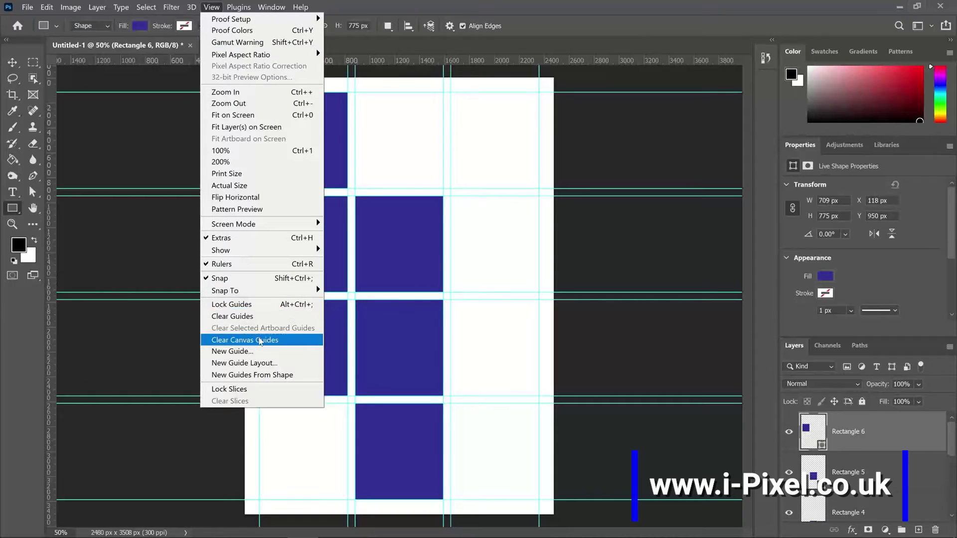
left_click(259, 340)
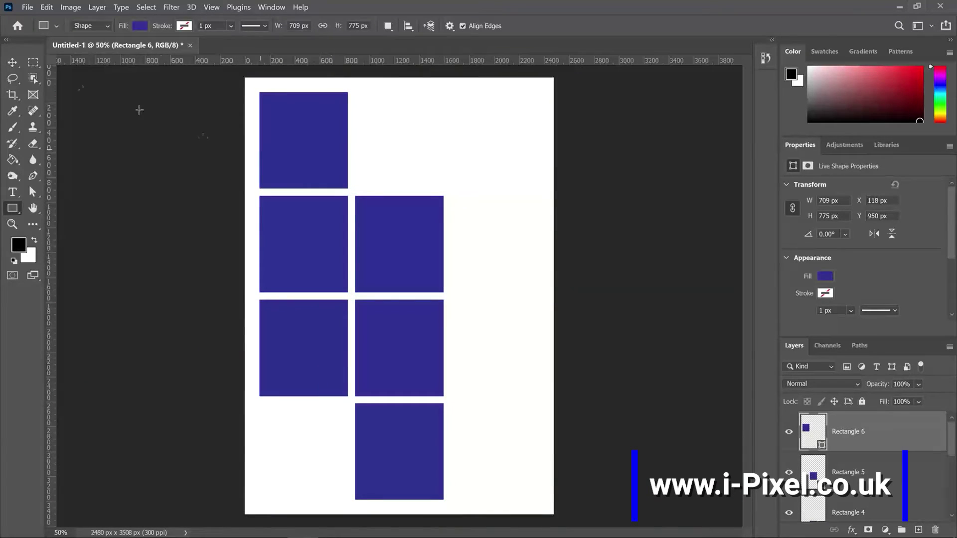
Select all six blue rectangle layers and merge them into one shape layer, Rectangle 6.
left_click(12, 62)
left_click_drag(491, 114, 287, 451)
mouse_move(953, 441)
left_mouse_down()
mouse_move(949, 476)
mouse_move(948, 427)
left_mouse_up()
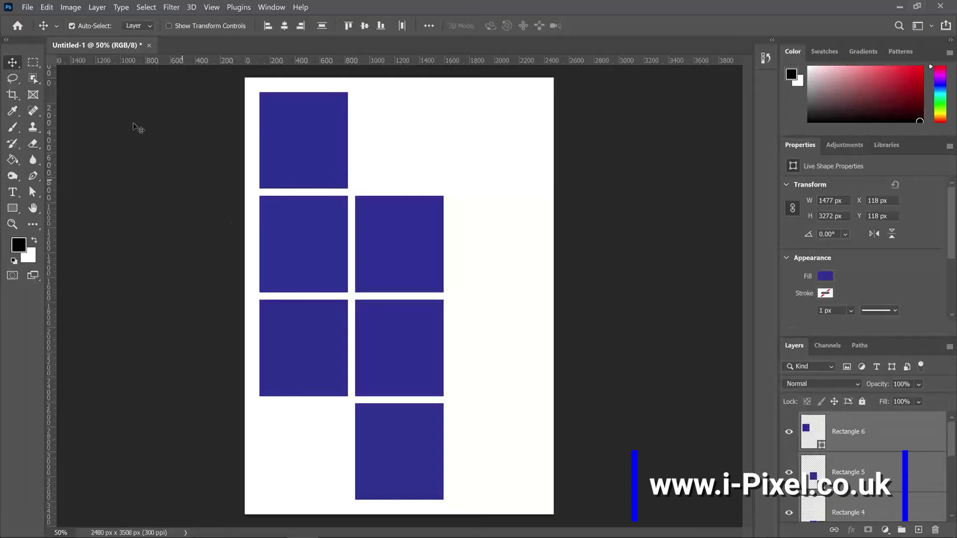
left_click(96, 7)
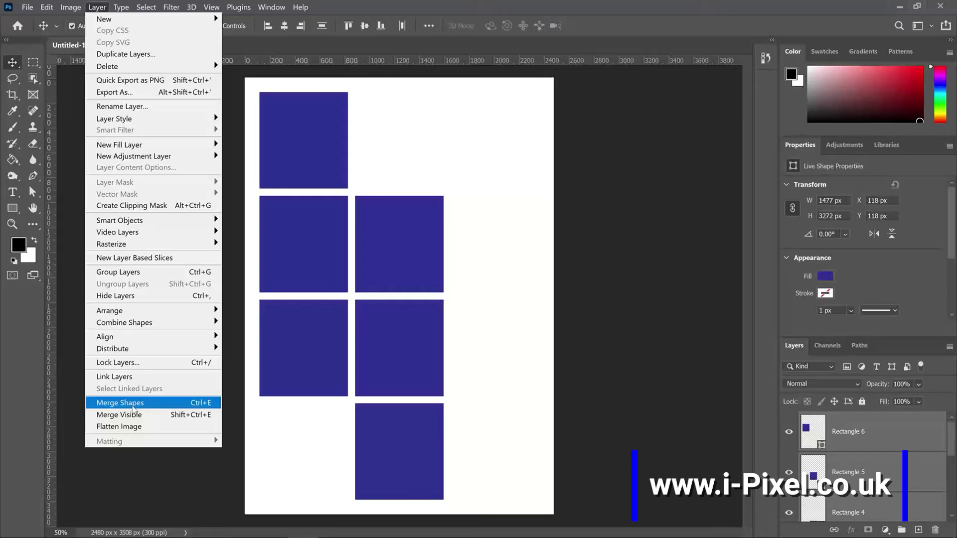
left_click(202, 408)
left_click(171, 403)
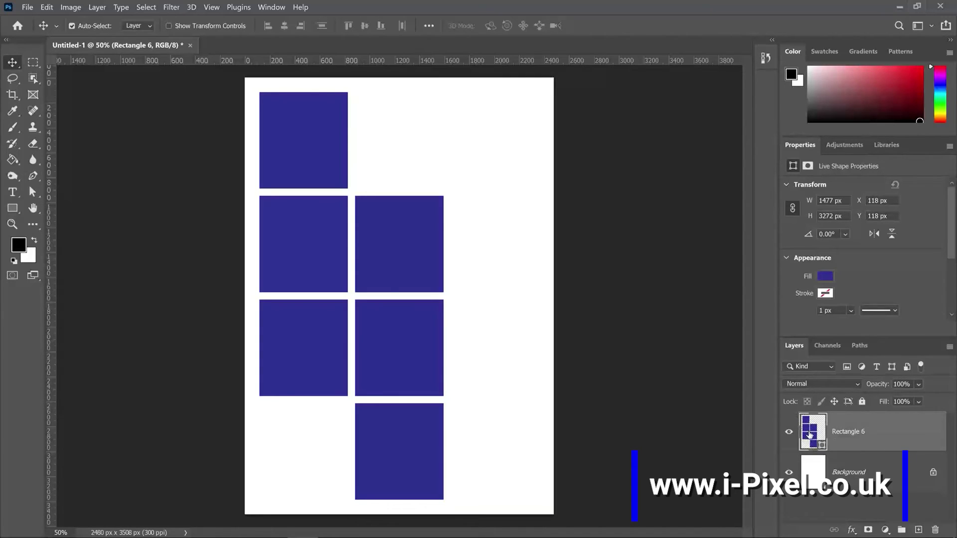
Convert the merged Rectangle 6 shape layer into a frame, keeping the name Rectangle 6.
right_click(871, 434)
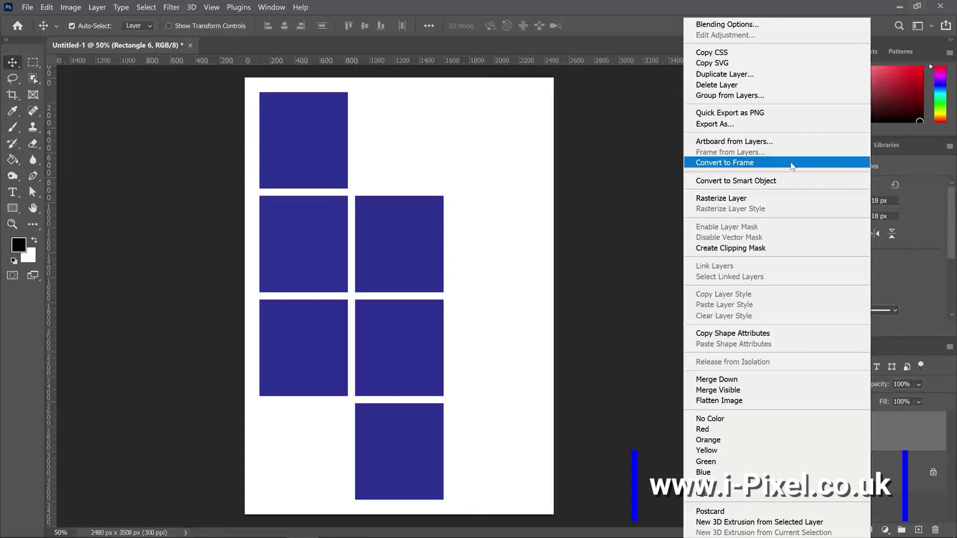
left_click(842, 165)
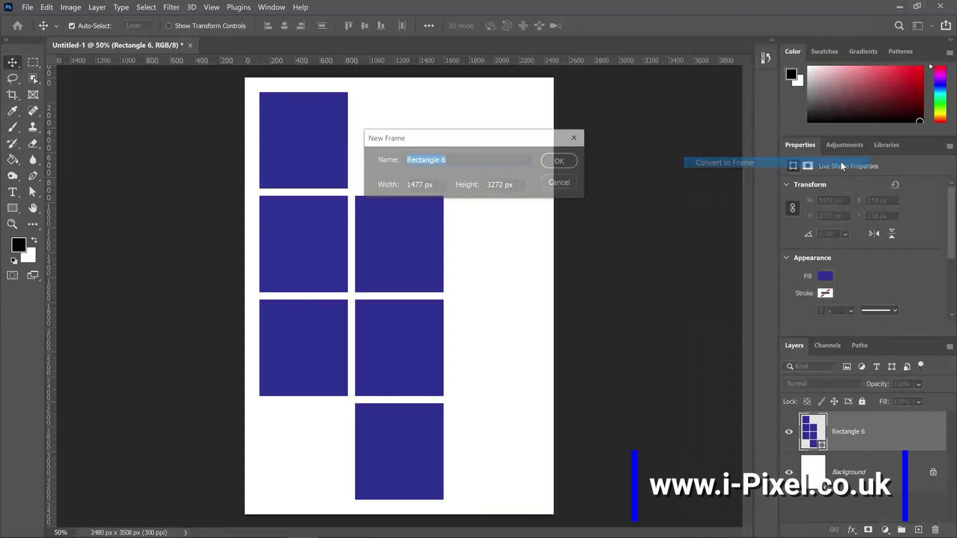
left_click(557, 162)
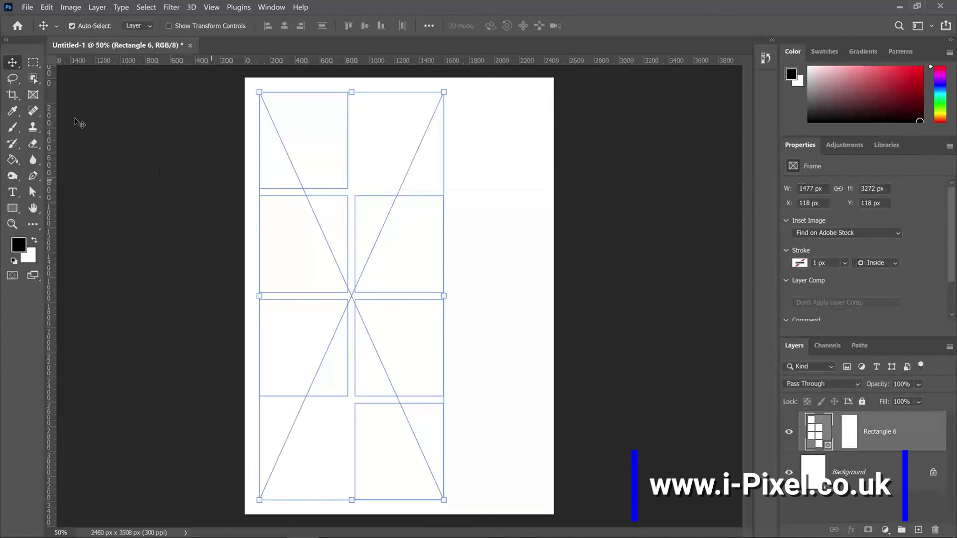
Place the embedded photo juli-kosolapova-HjY8i3SjMmI-unsplash into the Rectangle 6 frame.
left_click(25, 7)
left_click(44, 150)
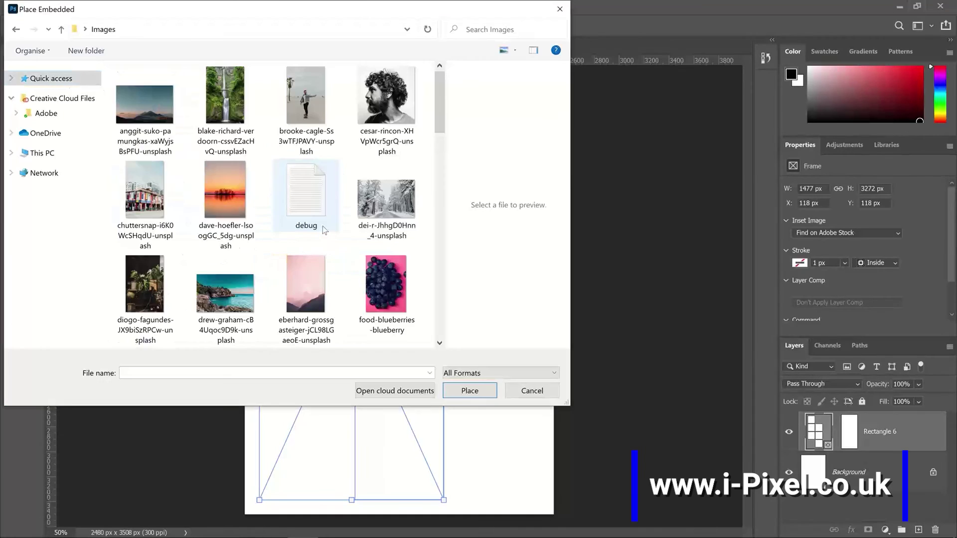
scroll(439, 129, "down", 5)
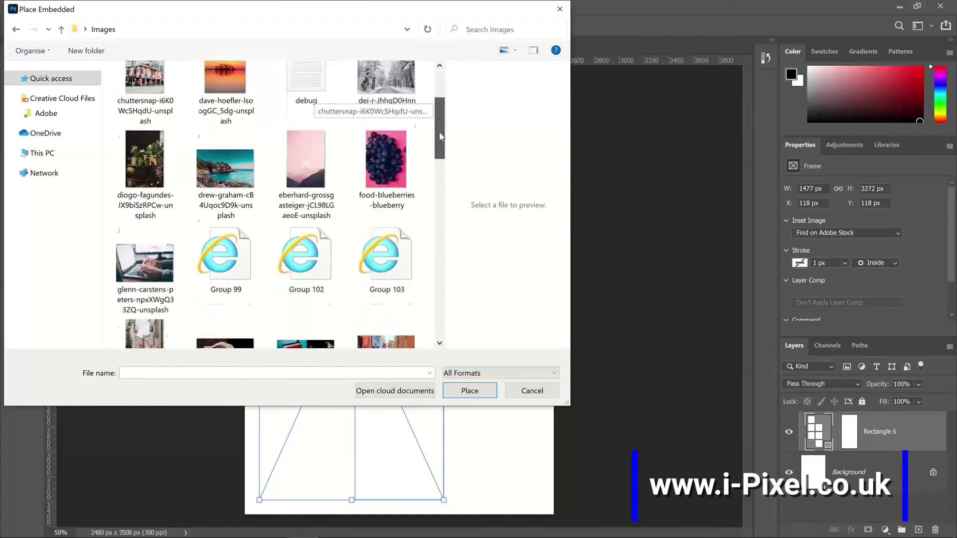
scroll(437, 144, "down", 5)
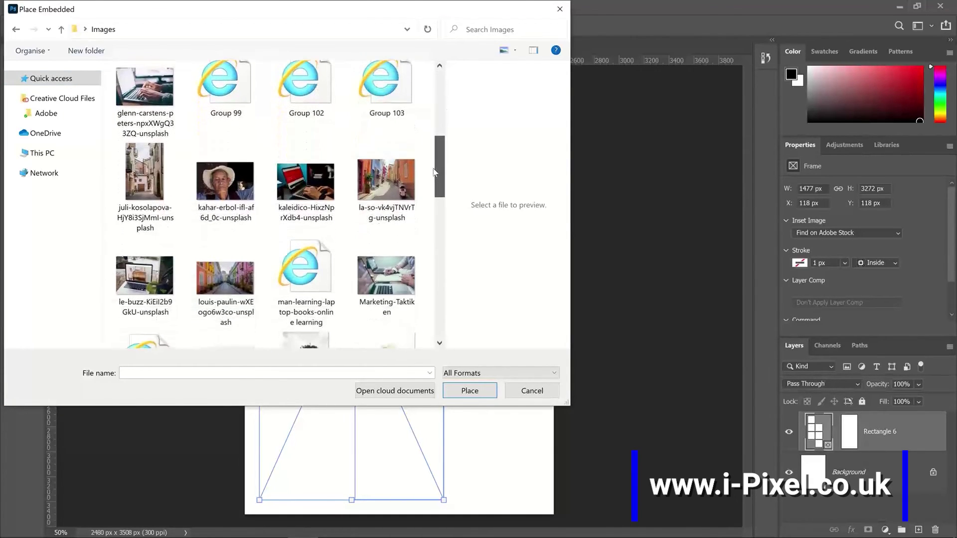
left_click(131, 186)
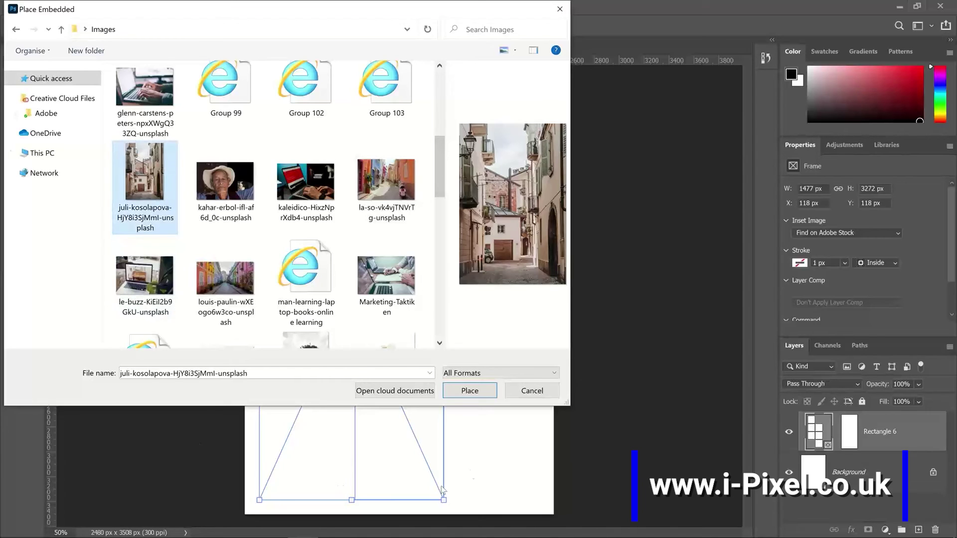
left_click(470, 392)
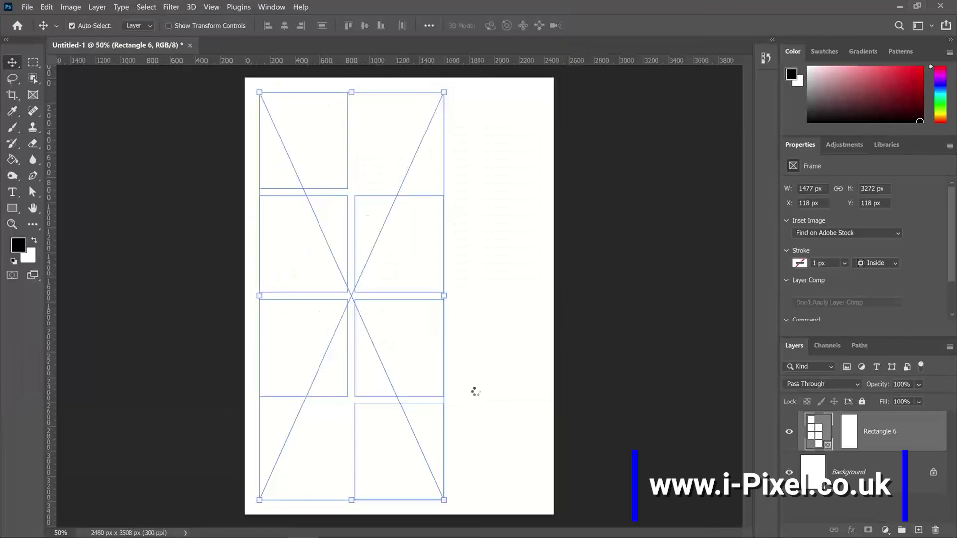
Shift the street photo 146 px left inside its frame.
left_click(518, 273)
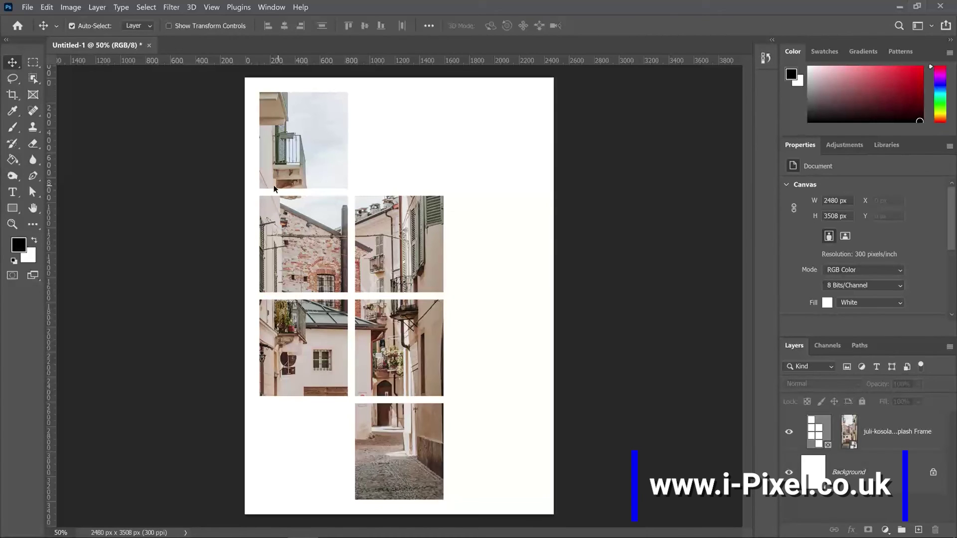
left_click(395, 259)
left_click(396, 259)
left_click_drag(395, 259, 420, 259)
left_click(477, 339)
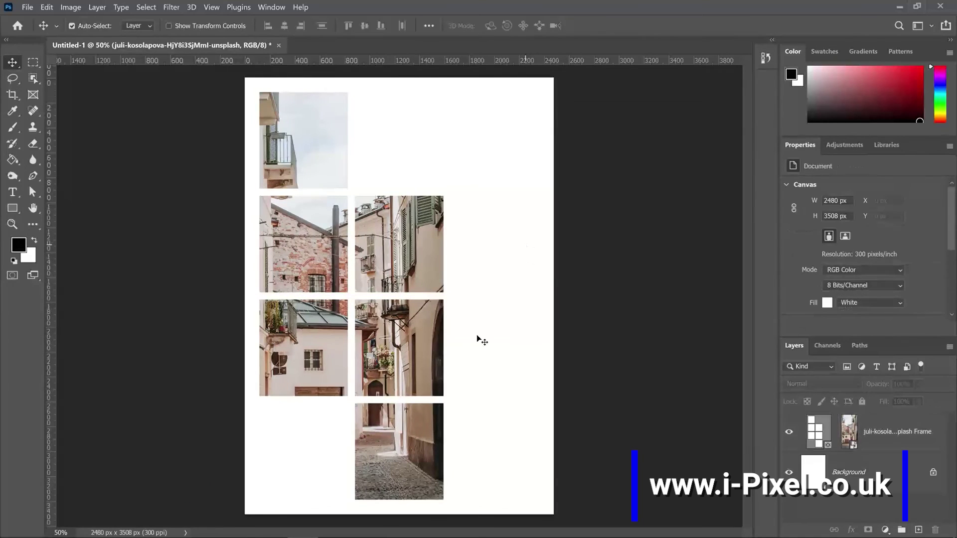
Add a guide layout of 3 columns and 4 rows with margins.
left_click(211, 7)
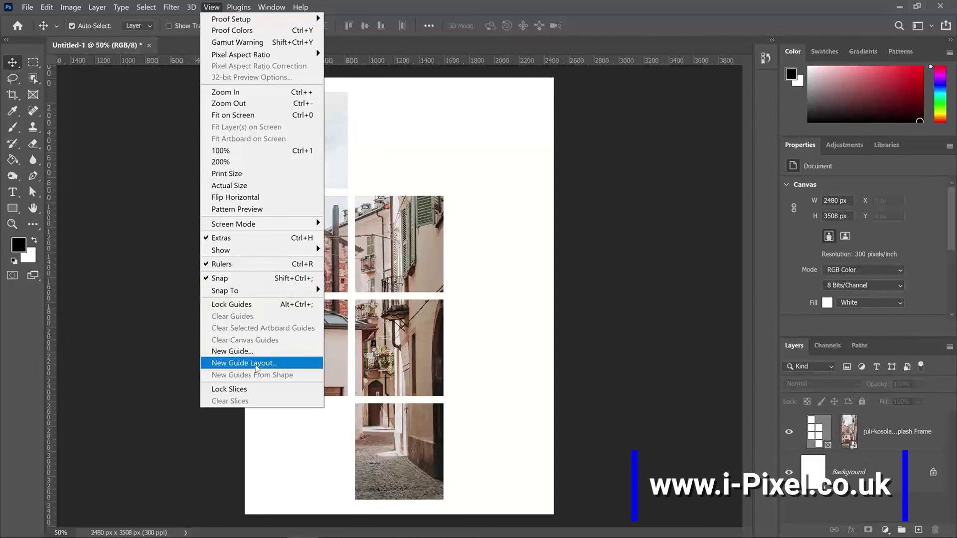
left_click(244, 363)
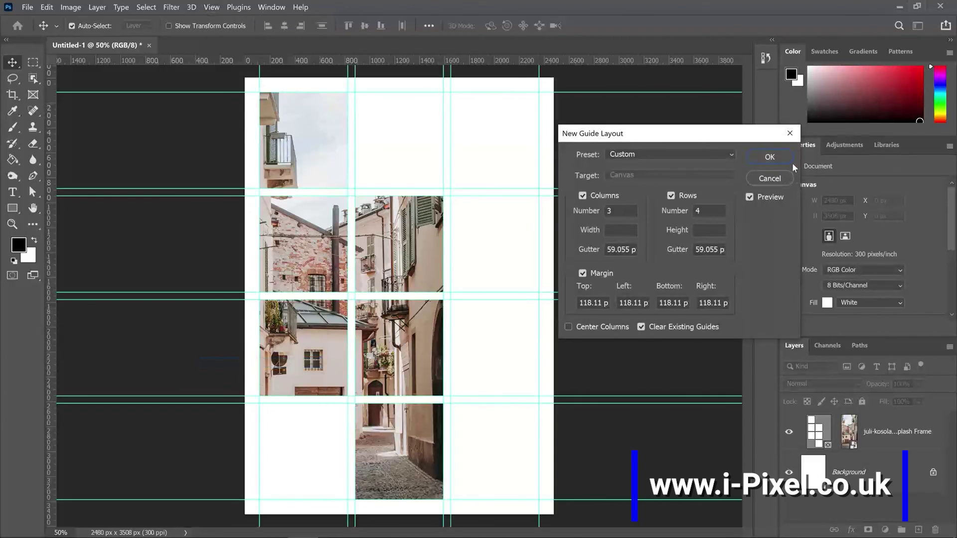
left_click(769, 157)
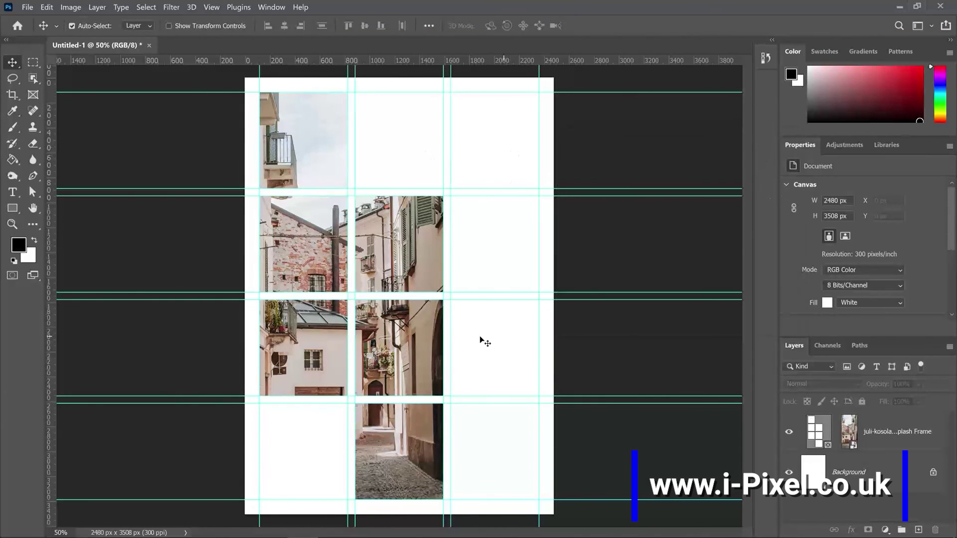
Draw a rectangle over the top two right-hand cells and fill it with peach.
left_click(12, 208)
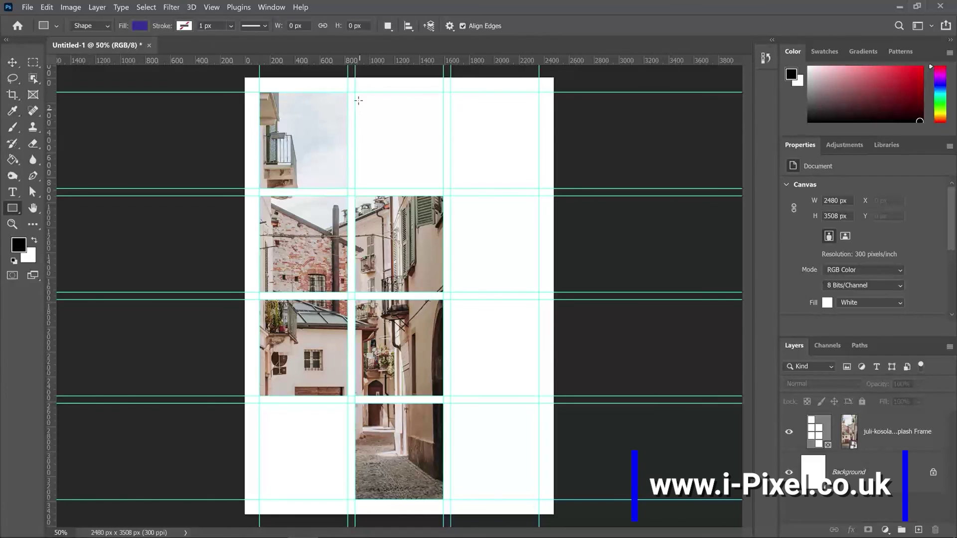
left_click_drag(355, 93, 538, 188)
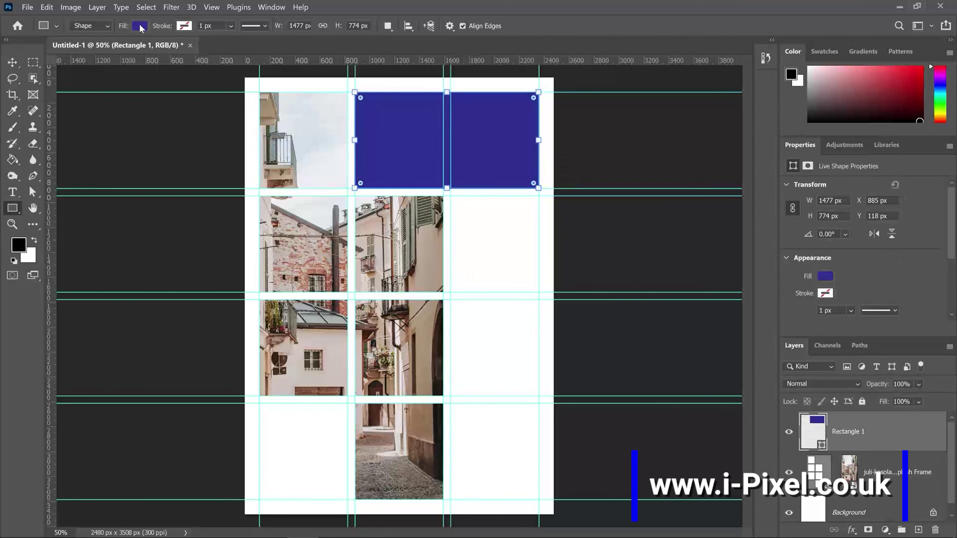
left_click(140, 26)
left_click(60, 91)
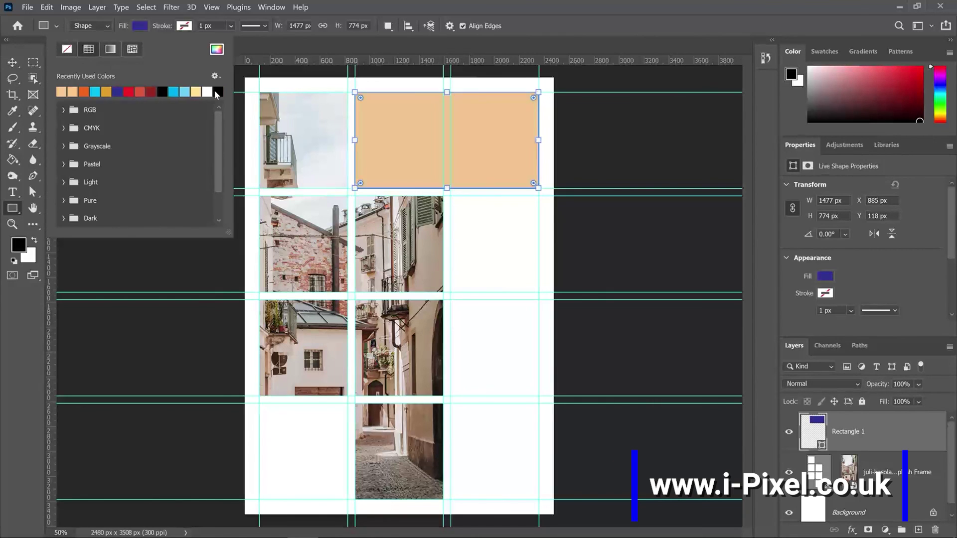
left_click(455, 235)
Deselect the peach rectangle and clear all canvas guides.
left_click(11, 62)
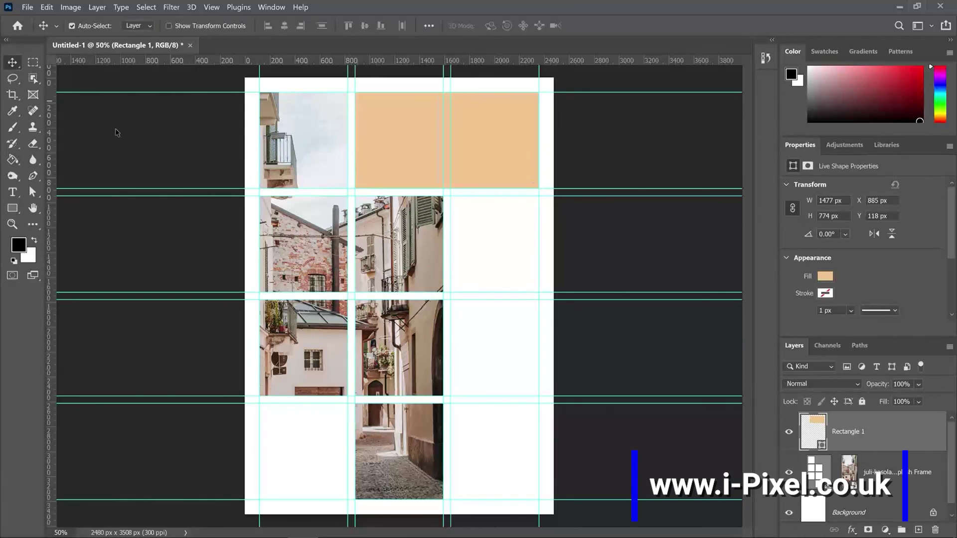
left_click(473, 239)
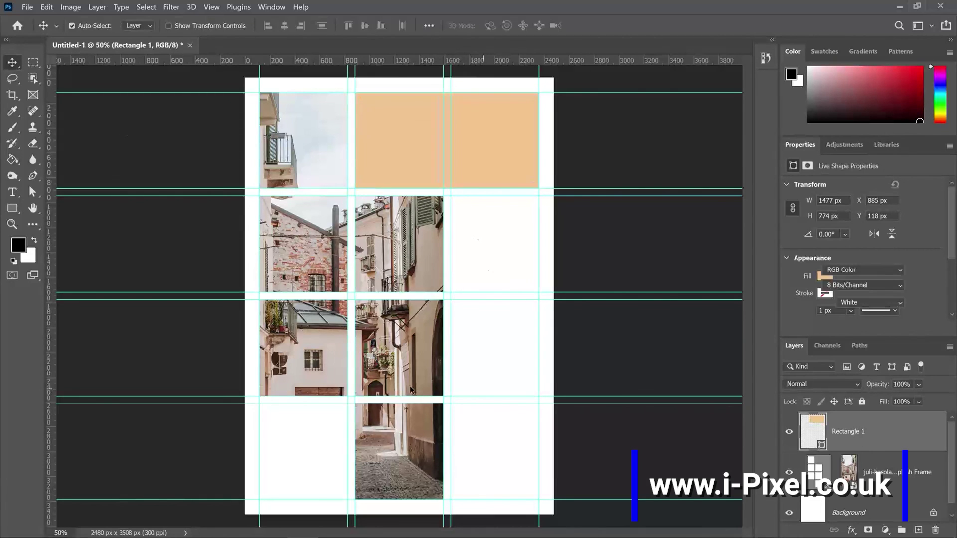
left_click(211, 7)
left_click(219, 340)
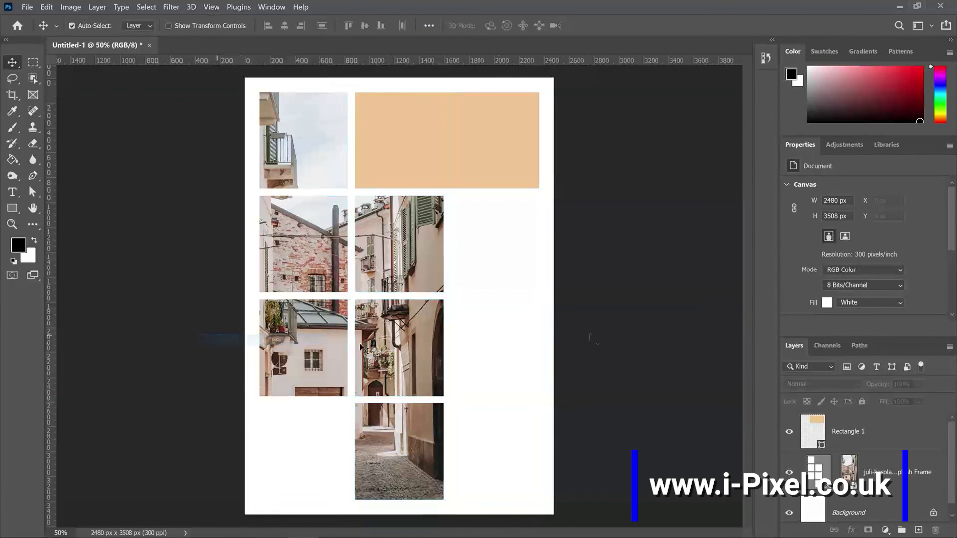